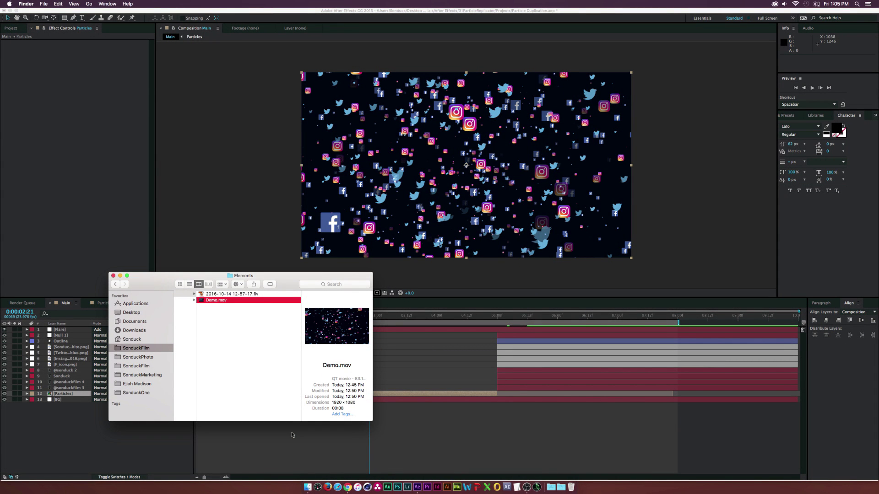
Return to After Effects and move the Finder window aside to uncover the timeline.
click(292, 434)
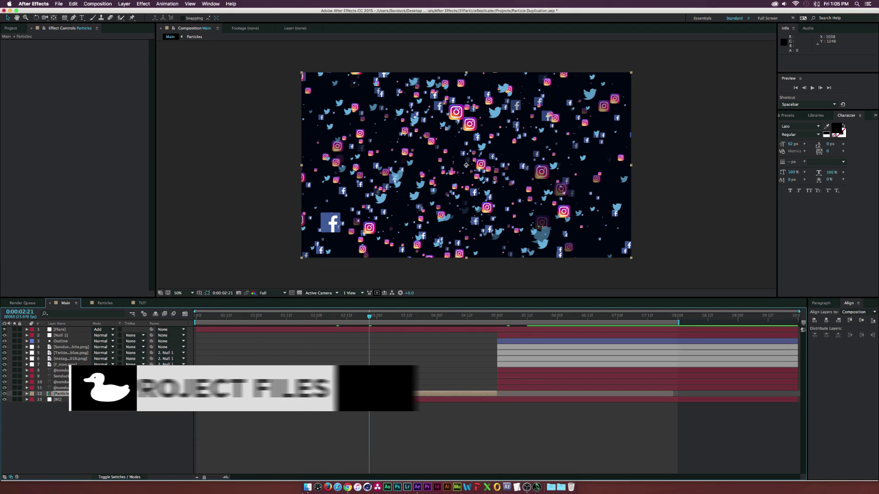
click(307, 488)
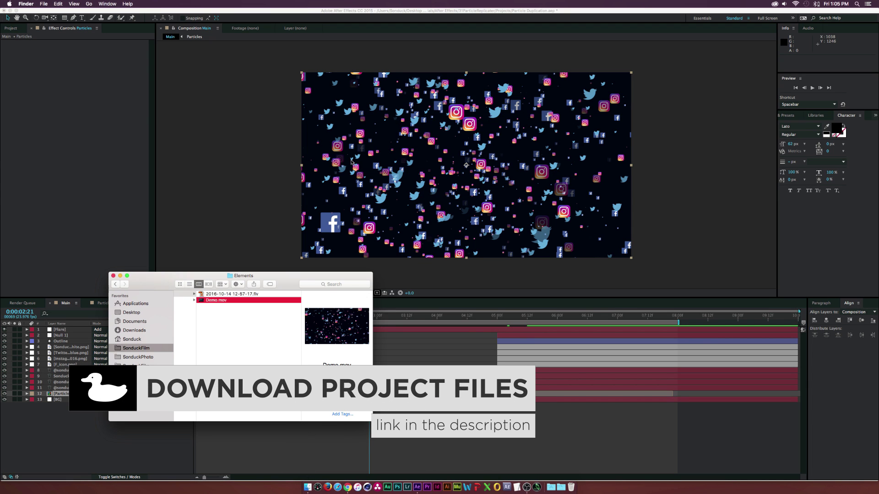
drag(275, 276, 246, 322)
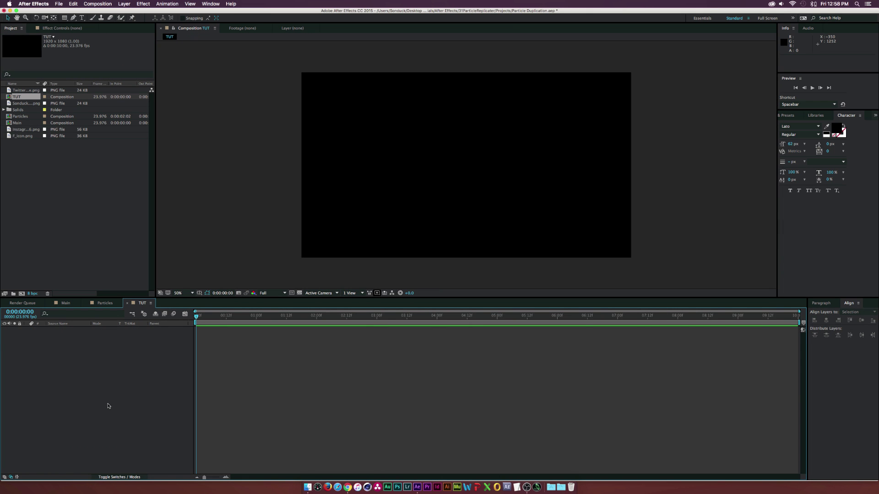
Add Instagram 2016.png as a layer in the TUT composition, then deselect it.
click(20, 90)
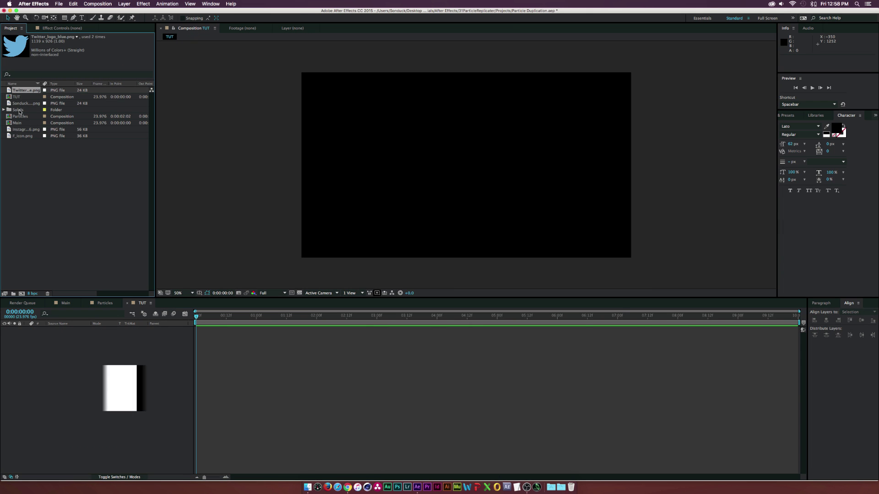
drag(17, 129, 86, 357)
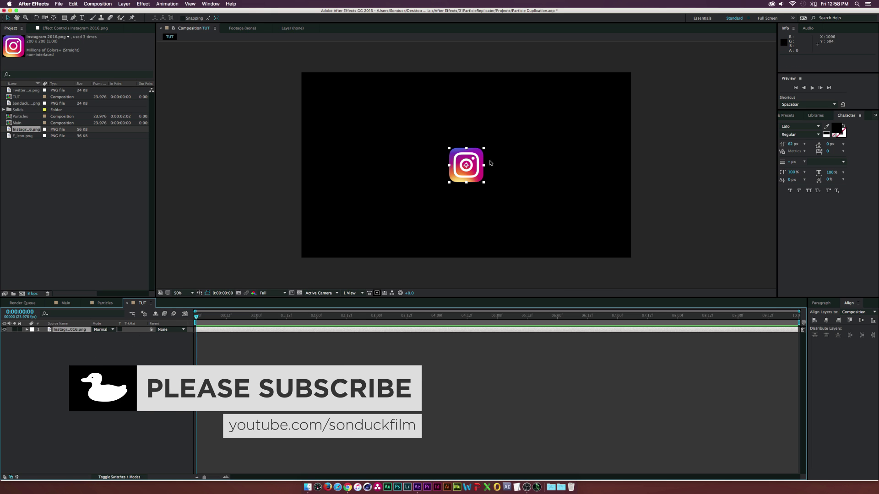
click(26, 349)
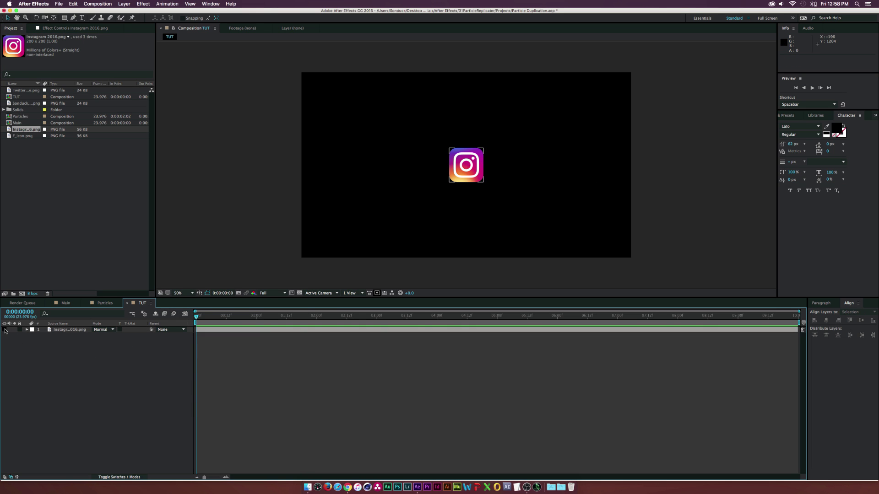
Hide the Instagram layer and create a white full-frame solid named Particle Insta.
click(4, 330)
click(123, 4)
mouse_move(137, 13)
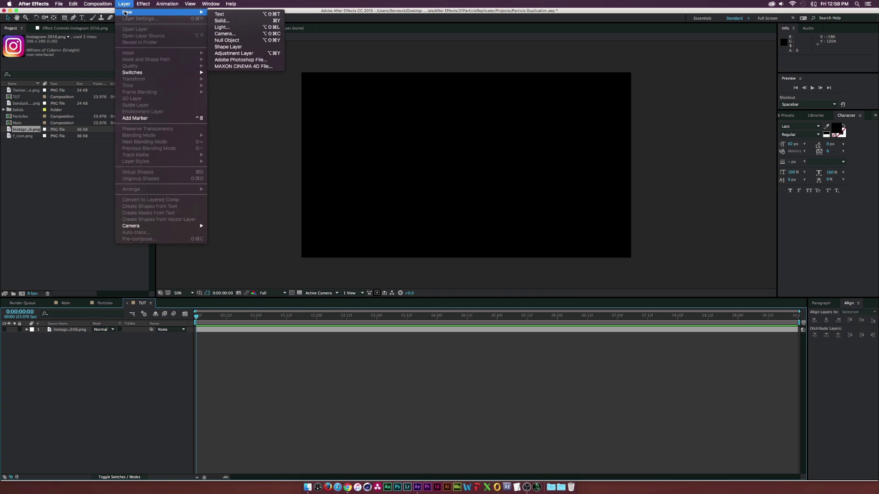
click(225, 22)
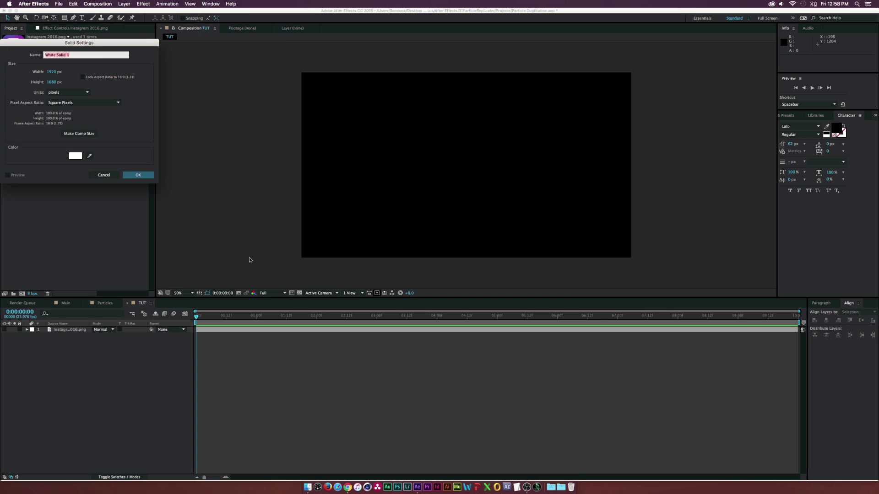
text(Particle Insta)
key(Return)
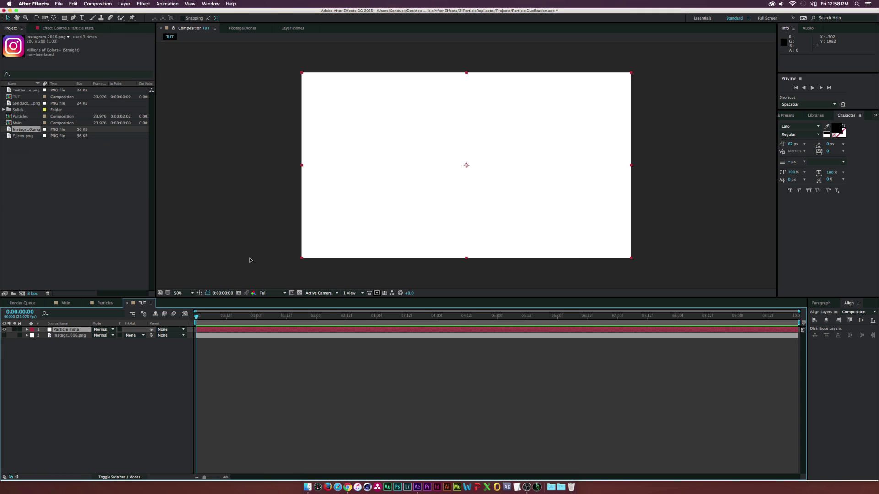
Apply Simulation > CC Particle World to the Particle Insta solid and preview the particle burst.
click(145, 4)
mouse_move(173, 140)
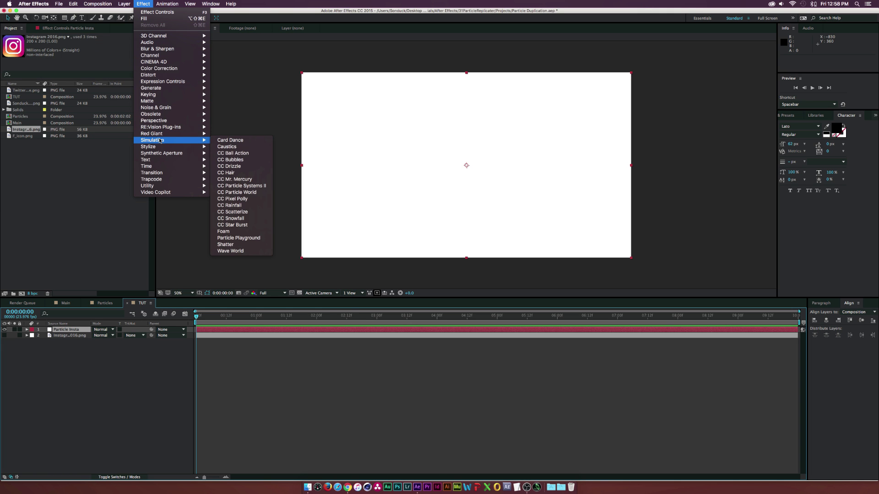
click(243, 192)
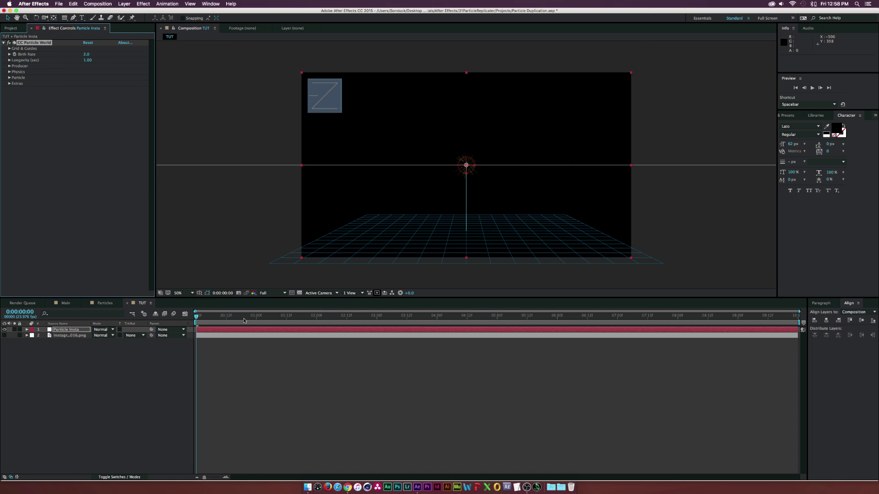
key(space)
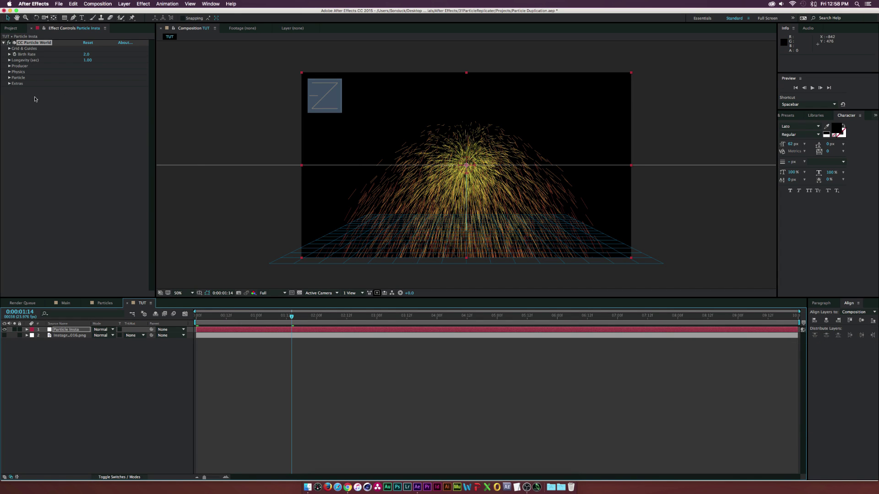
Set Particle Type to Textured Square with Instagram 2016.png as the Texture Layer.
click(9, 78)
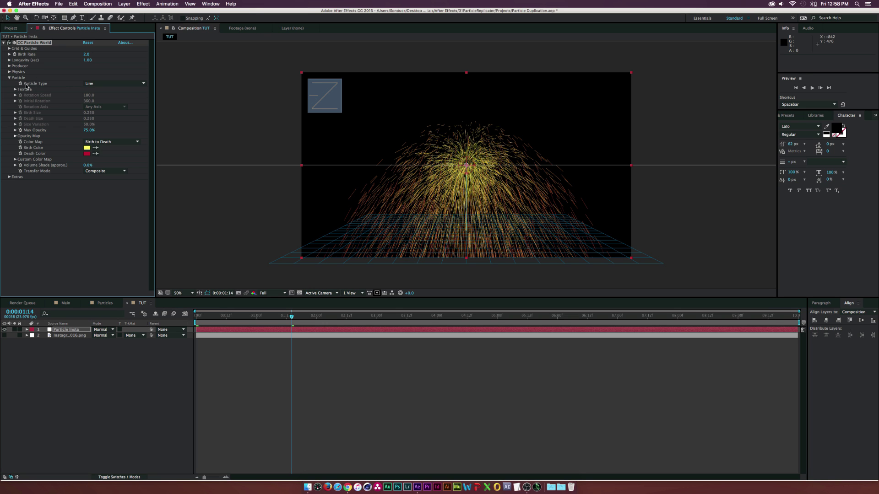
click(115, 83)
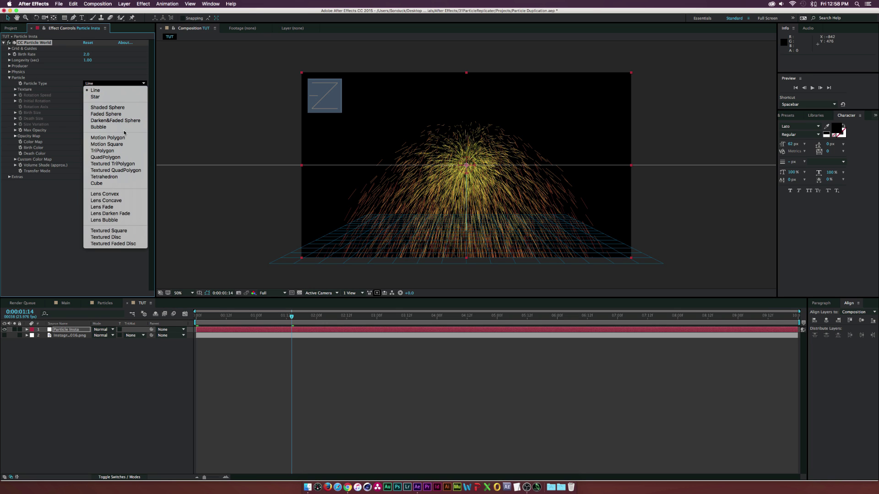
click(122, 231)
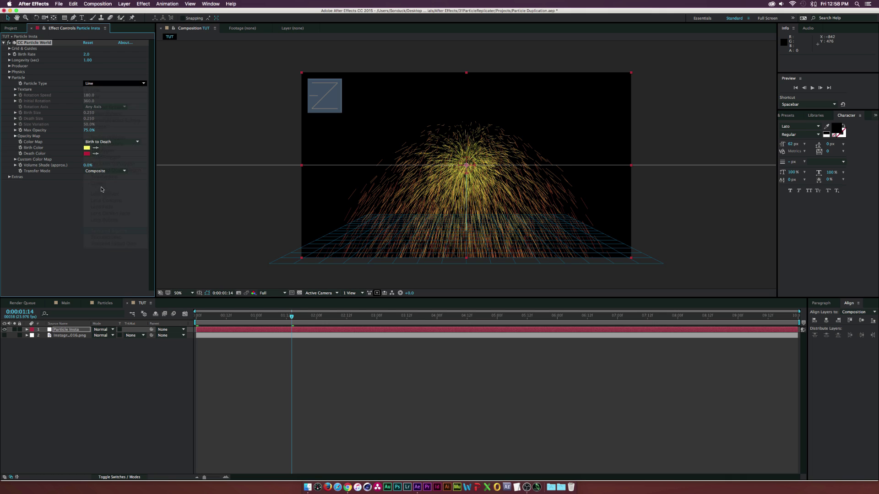
click(15, 90)
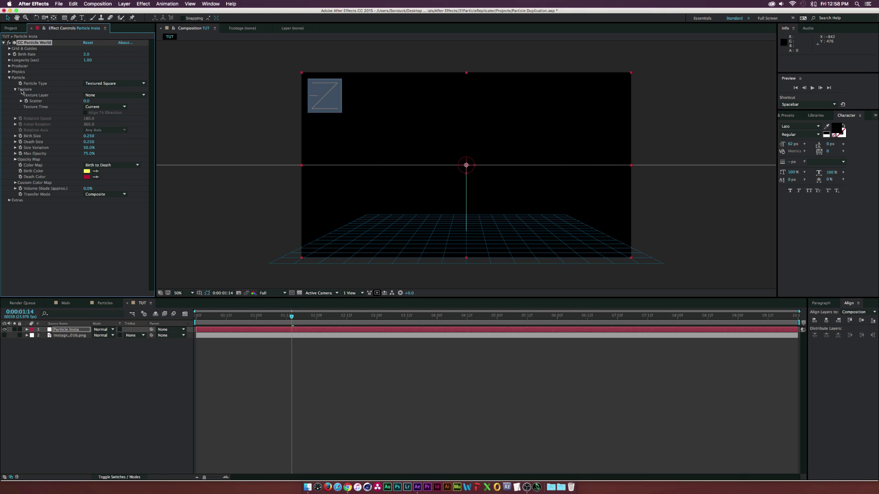
click(96, 96)
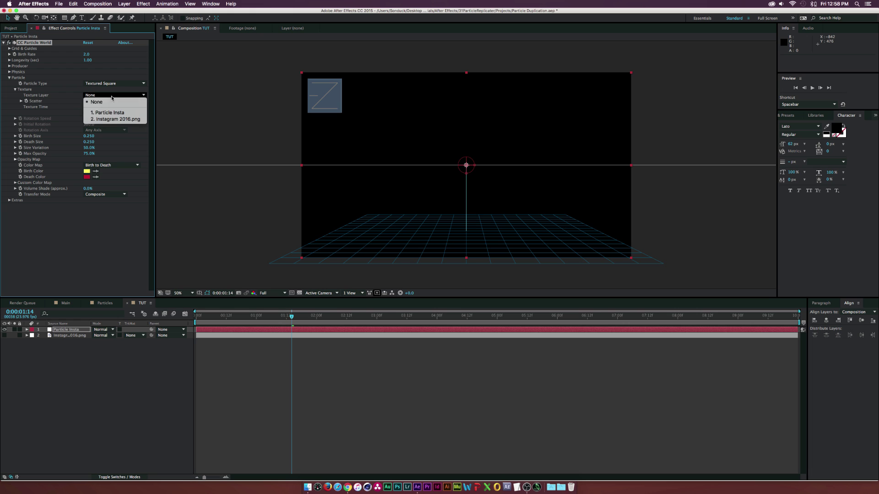
click(102, 120)
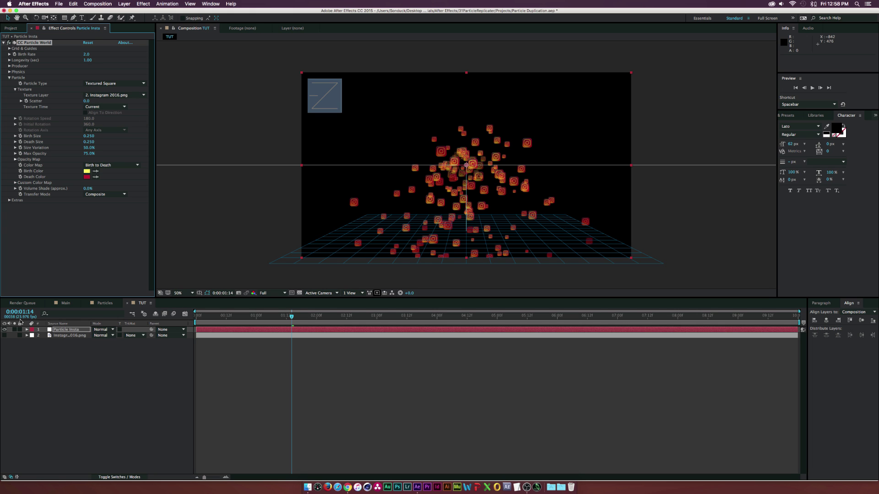
click(107, 355)
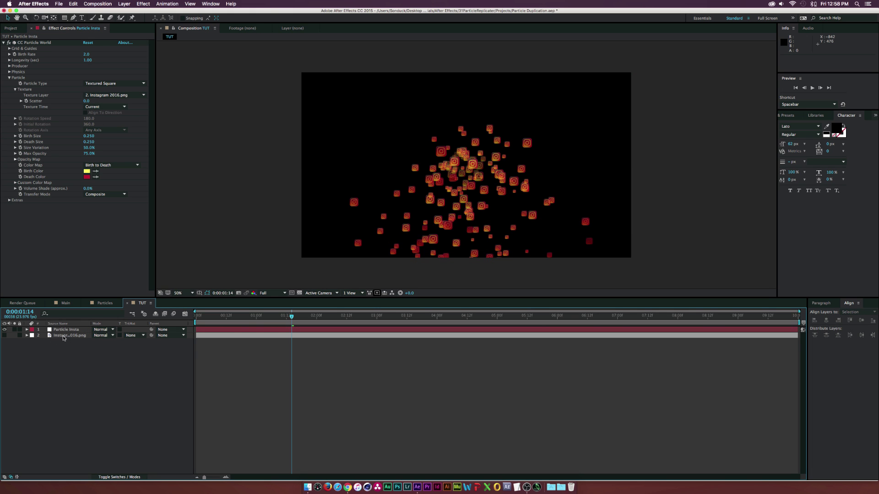
Scrub back to the 2-second frame and raise the particles' Max Opacity to 100%.
drag(298, 319, 337, 319)
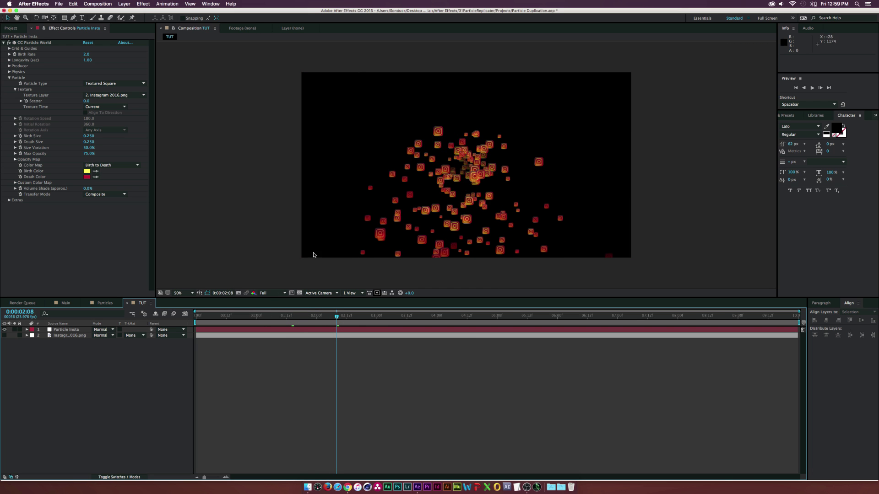
drag(262, 320, 317, 319)
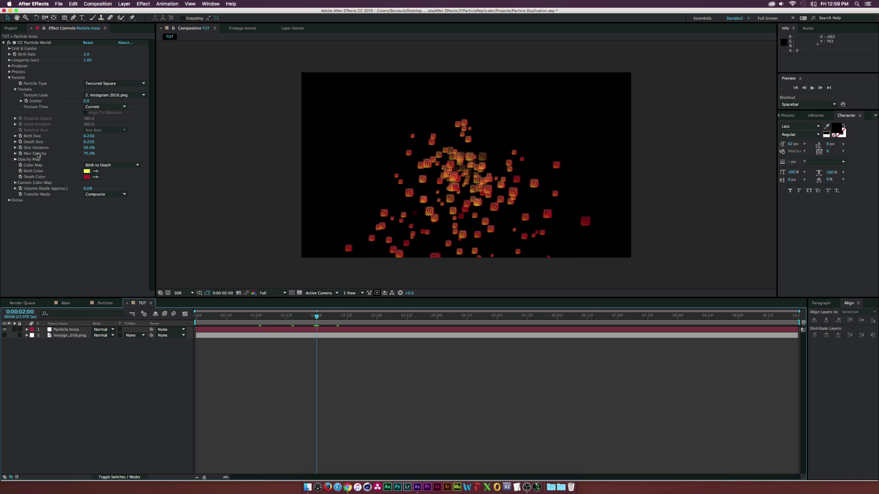
drag(90, 156, 123, 156)
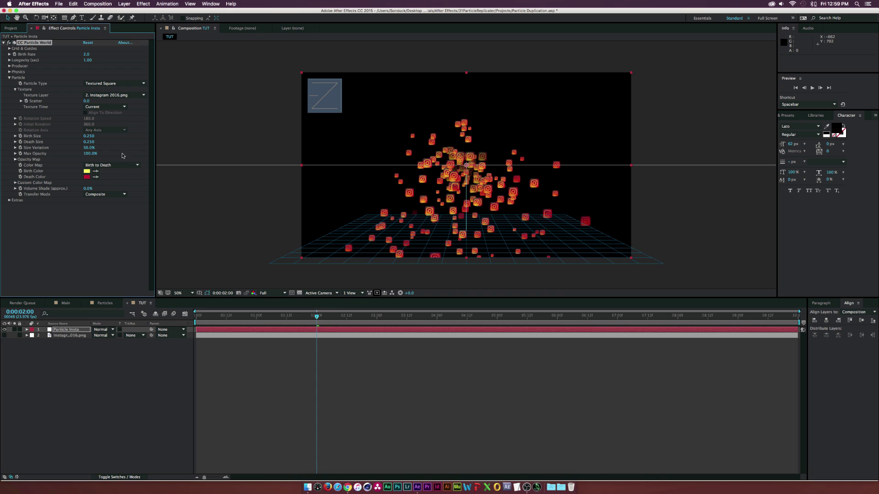
Set both the Birth Color and Death Color of the particles to white.
click(87, 171)
click(7, 53)
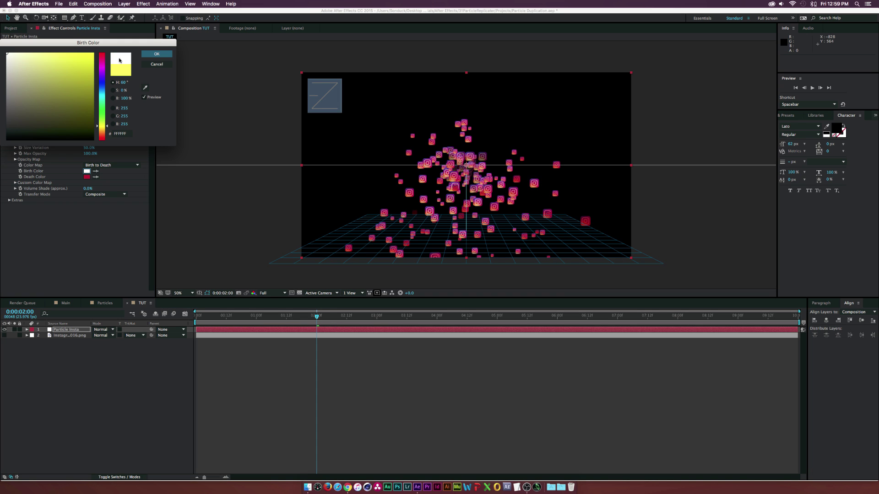
click(156, 53)
click(87, 177)
click(8, 53)
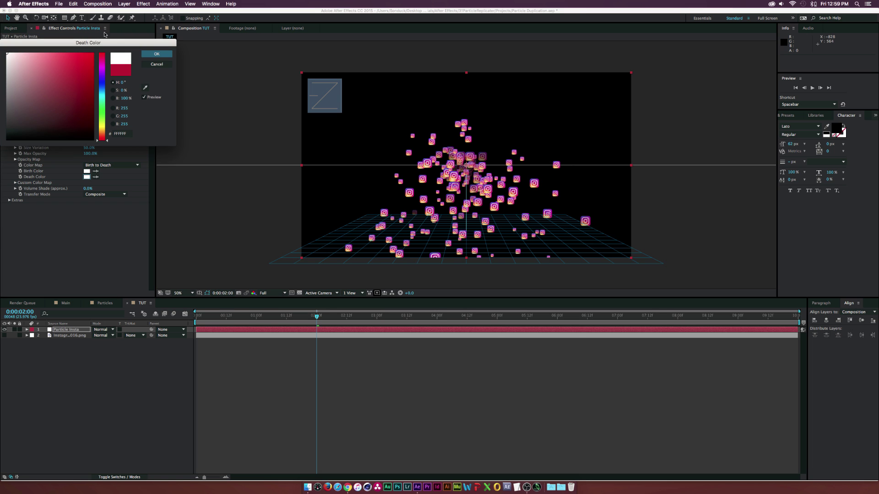
click(156, 54)
click(522, 133)
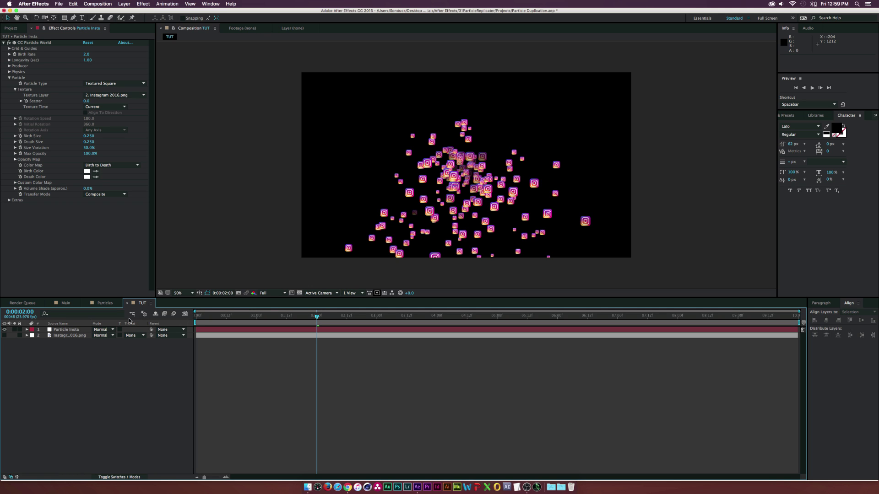
Widen the Producer radii to X 0.815, Y 0.815, Z 1.595 and set Birth Rate to 4.9.
click(97, 330)
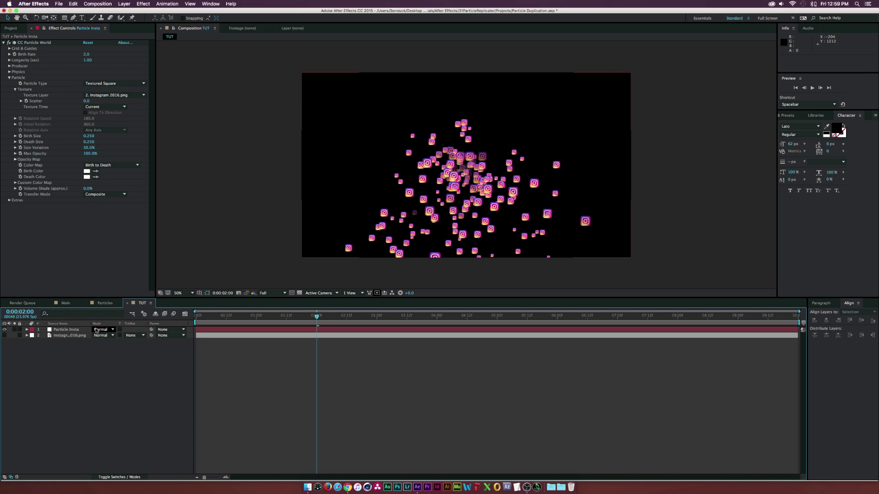
click(80, 313)
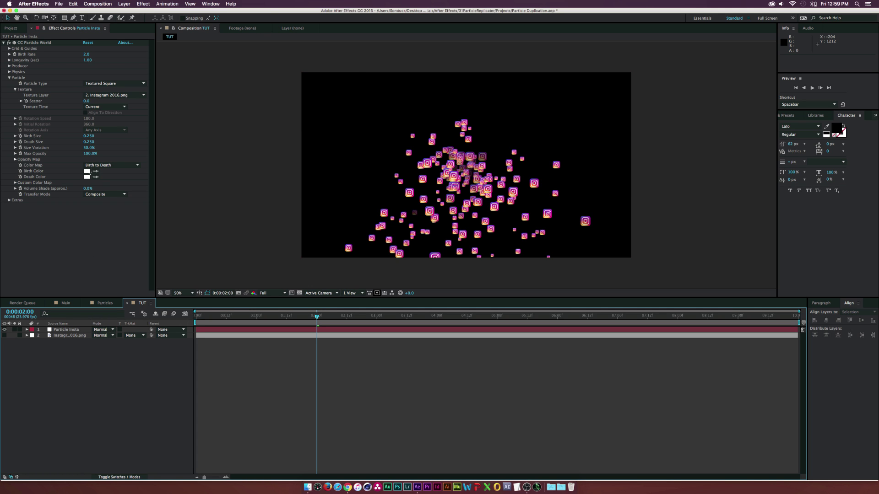
click(329, 132)
click(10, 66)
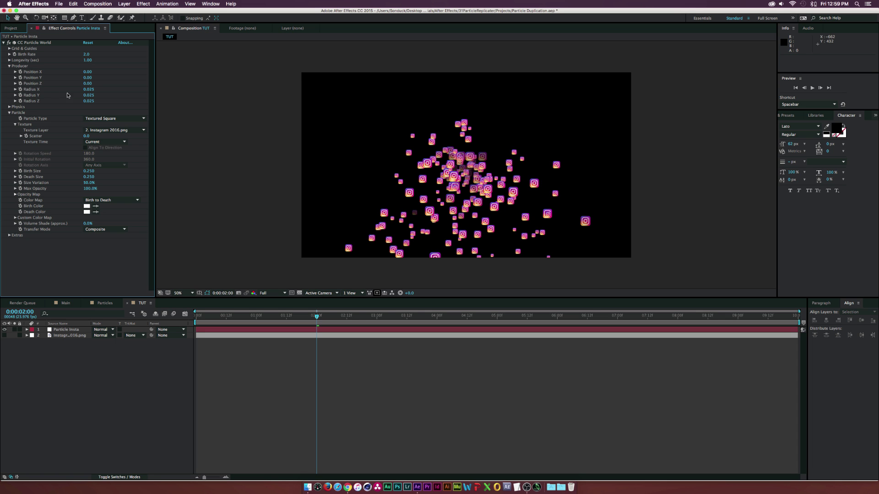
drag(88, 90, 149, 108)
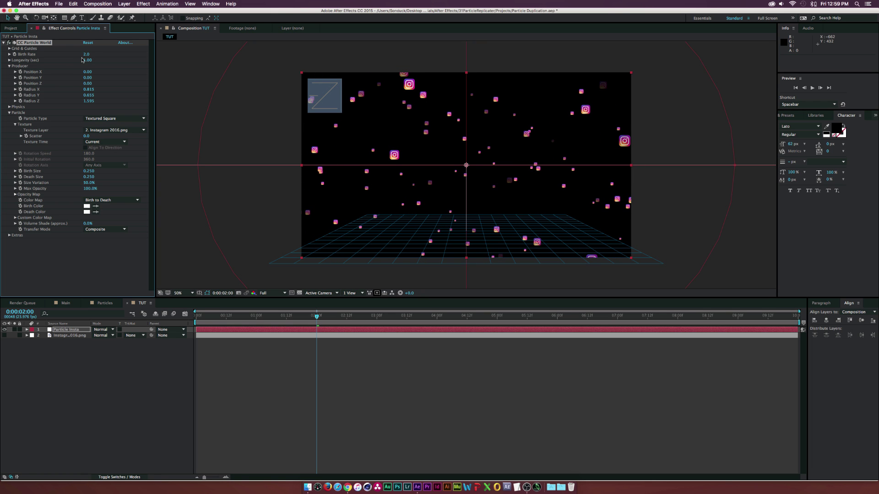
drag(87, 54, 93, 56)
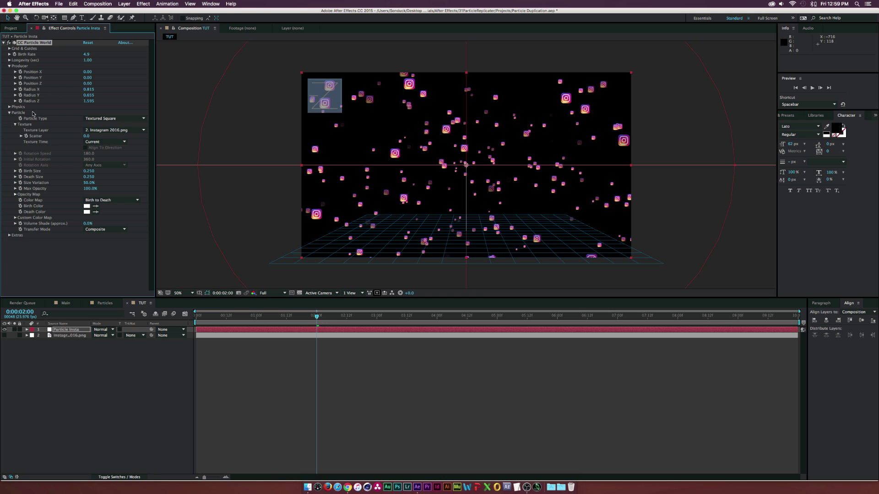
Set particle Gravity to 0 in Physics and preview the drifting logos.
click(8, 107)
drag(329, 316, 364, 319)
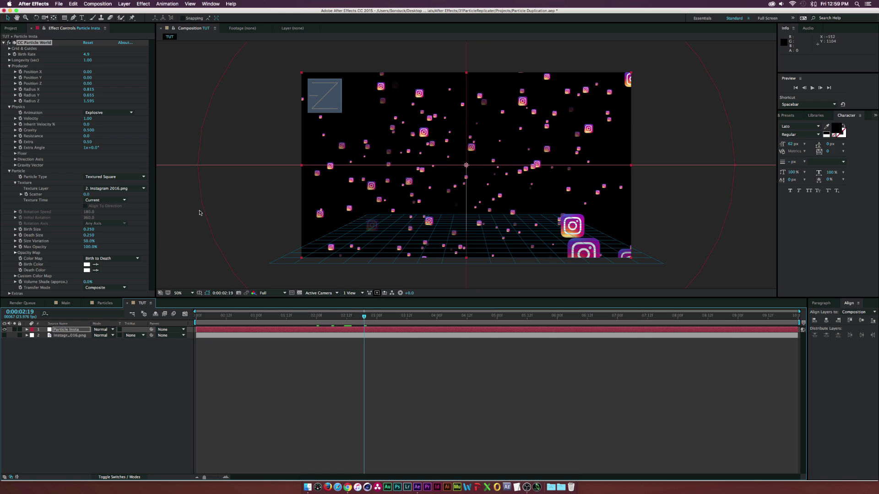
click(87, 130)
text(0.5)
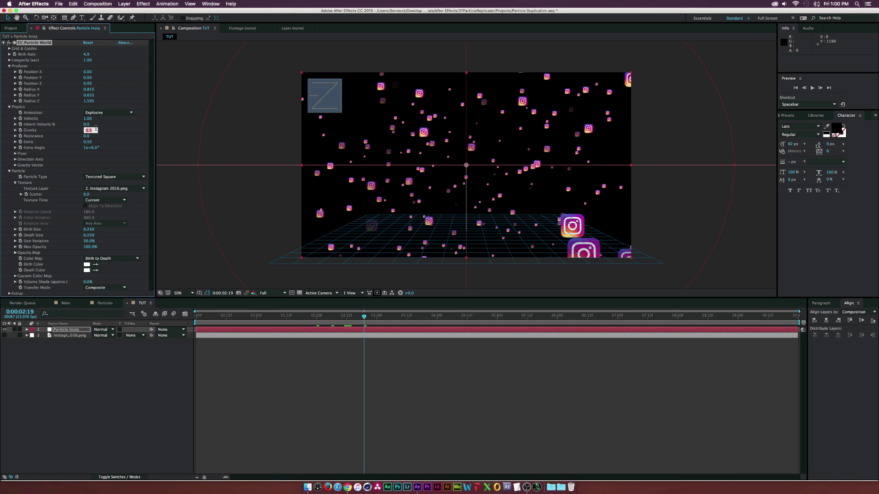
click(264, 302)
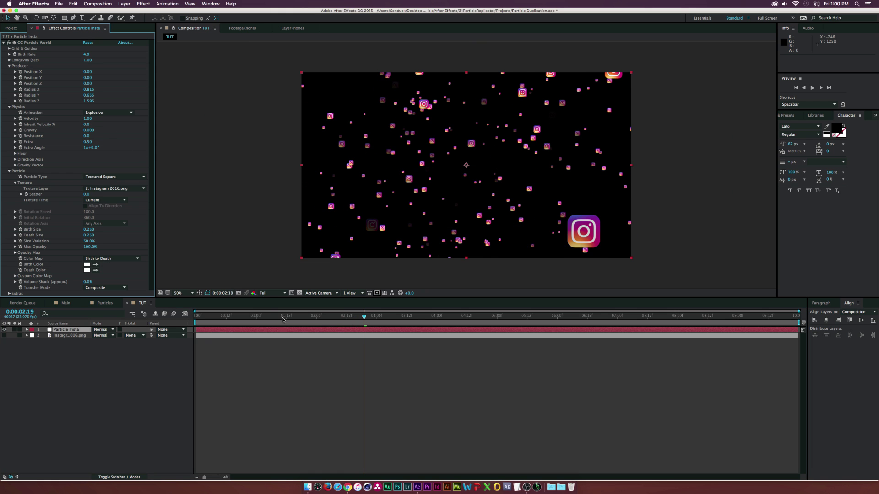
key(space)
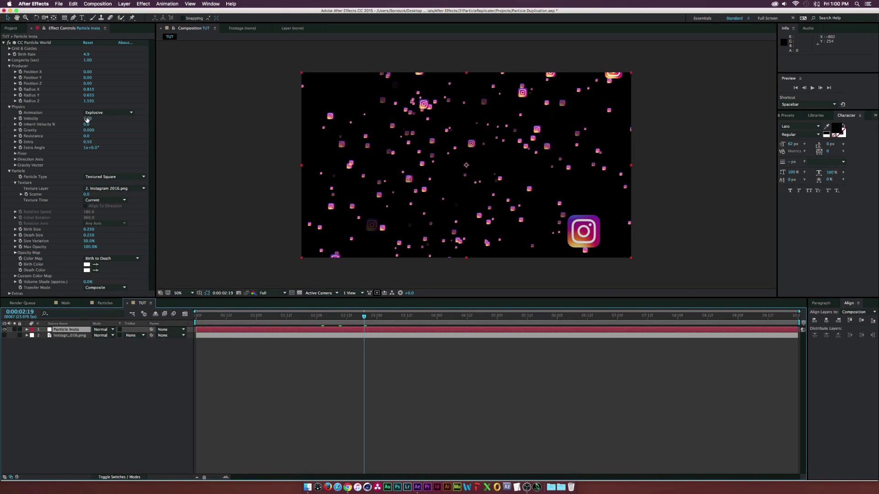
Scrub Velocity higher and check the wider spread at frame 0:00:03:20.
drag(92, 119, 257, 121)
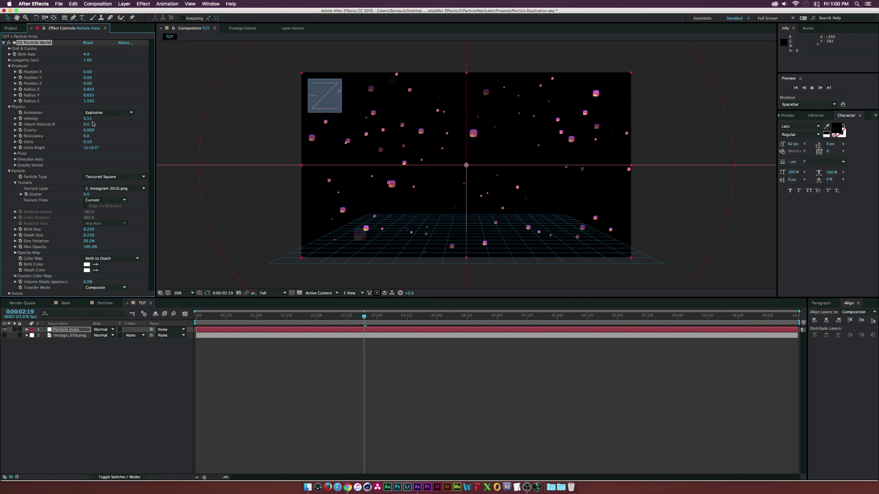
drag(379, 320, 427, 319)
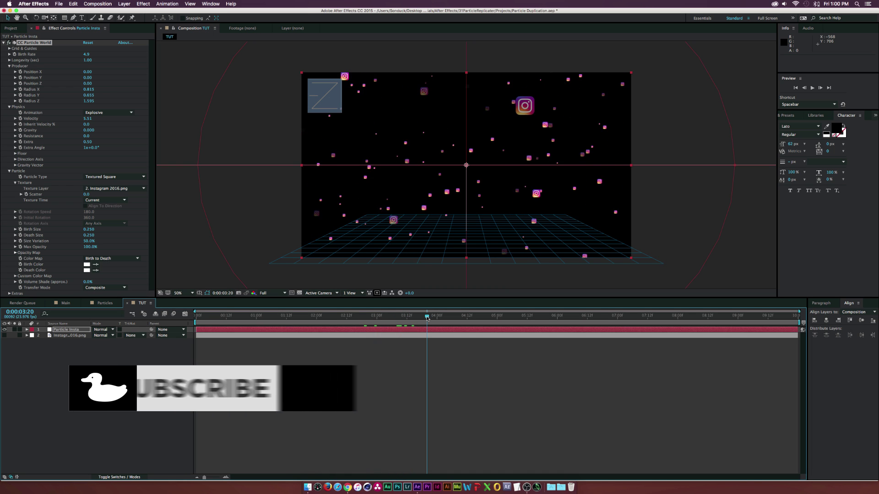
click(92, 118)
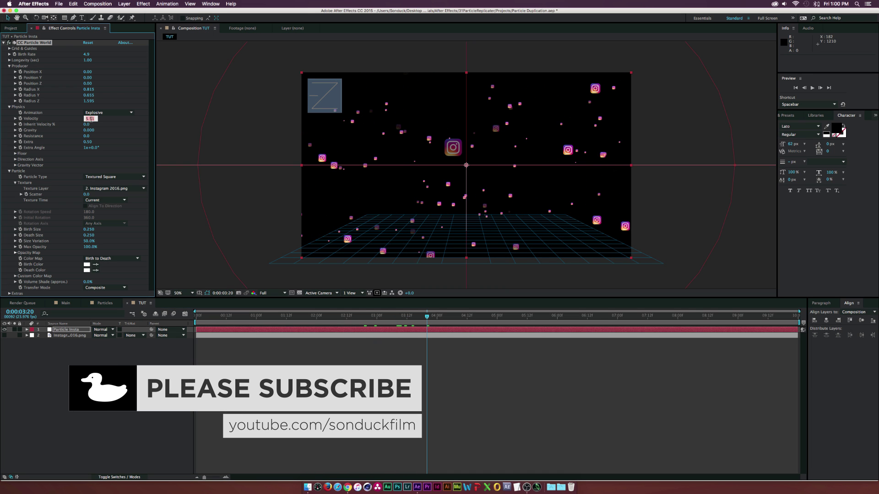
Set Velocity to 0.50 and return to around frame 0:00:02:03.
text(.5)
click(293, 357)
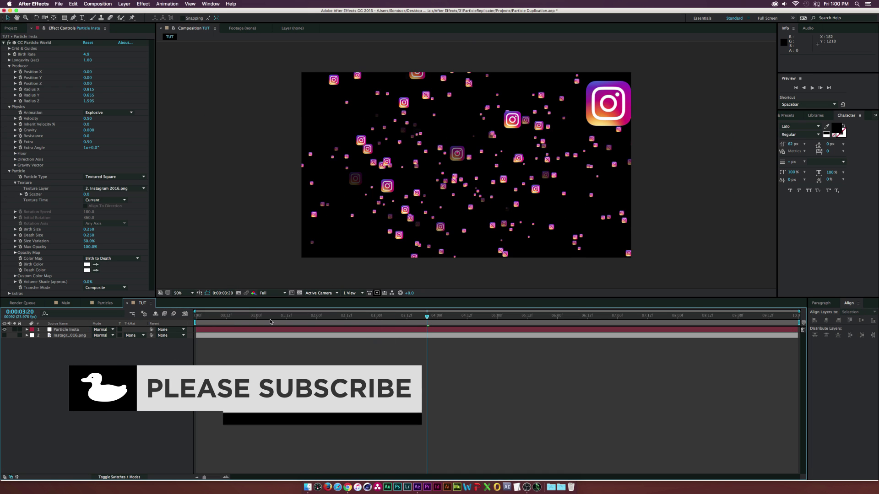
drag(427, 316, 396, 321)
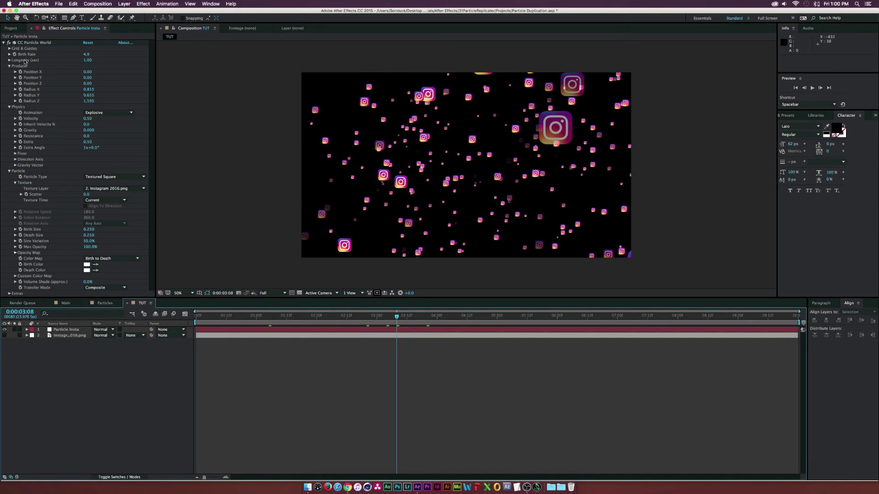
Set Longevity to 7.00 seconds, preview, and scrub Size Variation to 100%.
click(88, 60)
text(1)
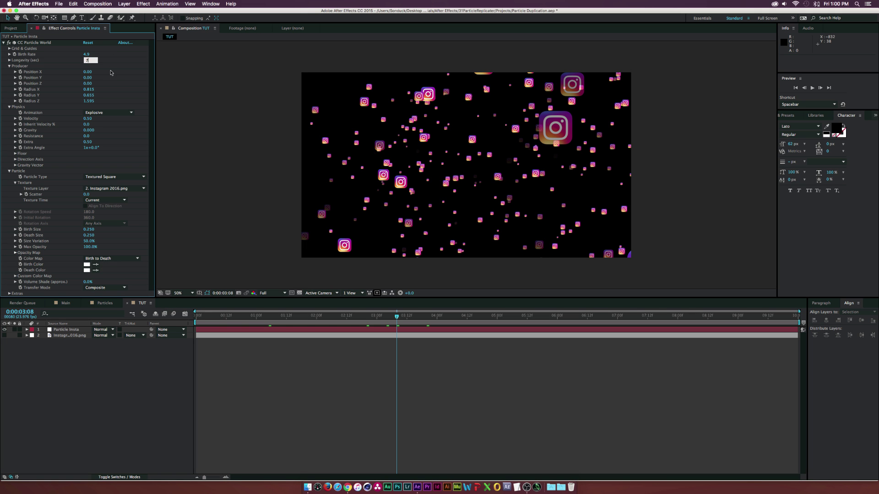
key(Return)
click(277, 320)
key(space)
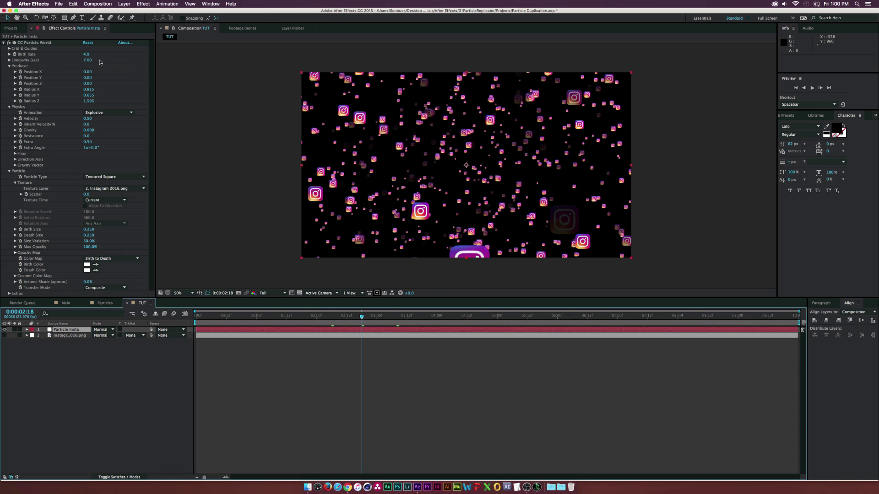
key(super+z)
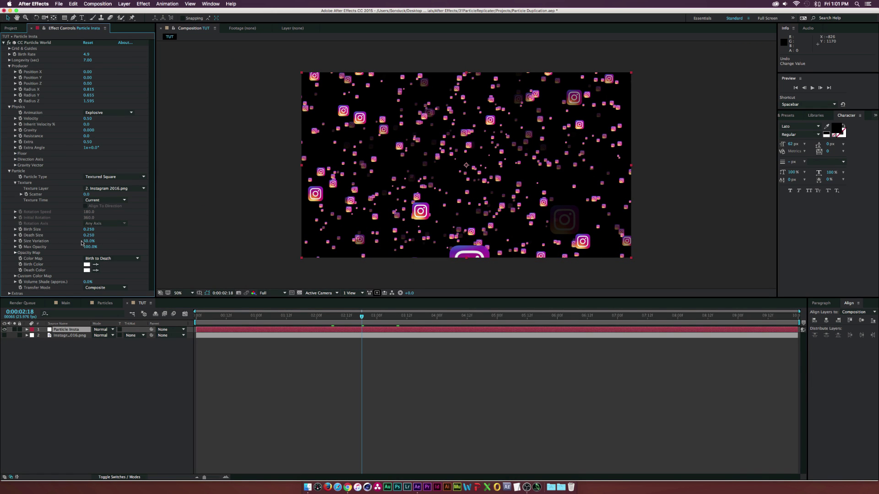
drag(85, 241, 119, 245)
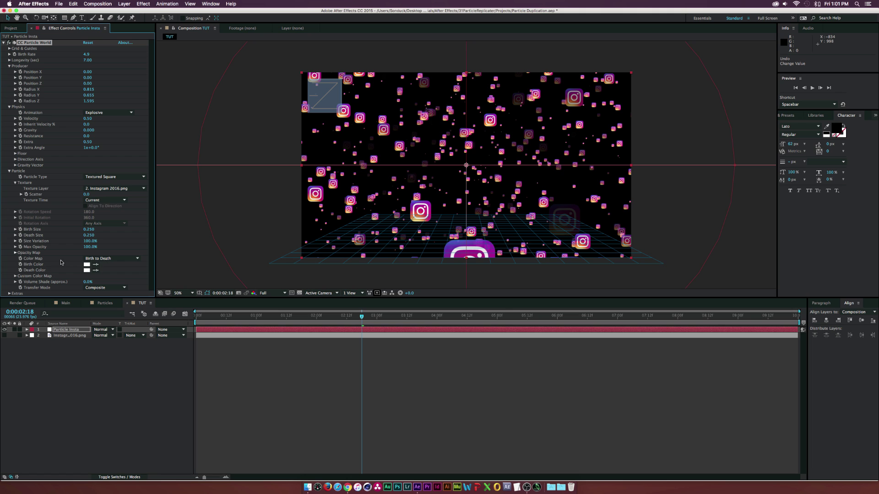
Keyframe Extras > Effect Camera Rotation Z to tilt gradually between 0:00:03:01 and 0:00:08:01.
click(9, 293)
scroll(23, 288, down, 2)
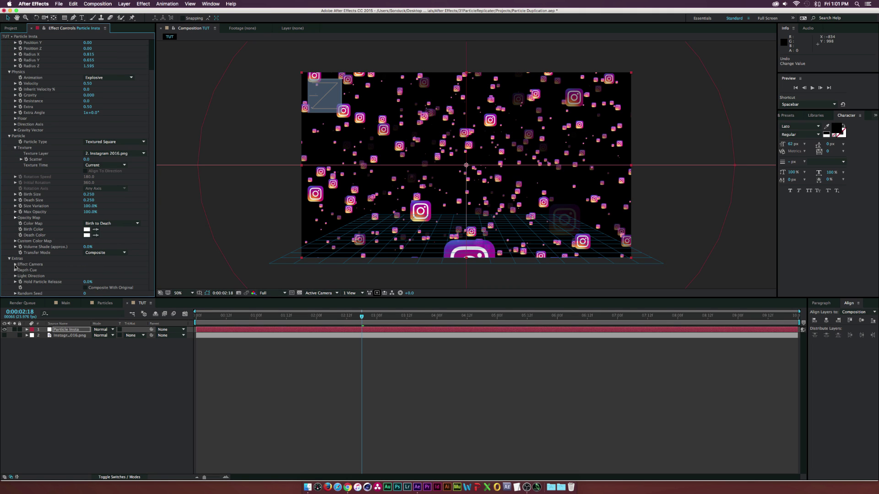
click(15, 264)
scroll(48, 271, down, 1)
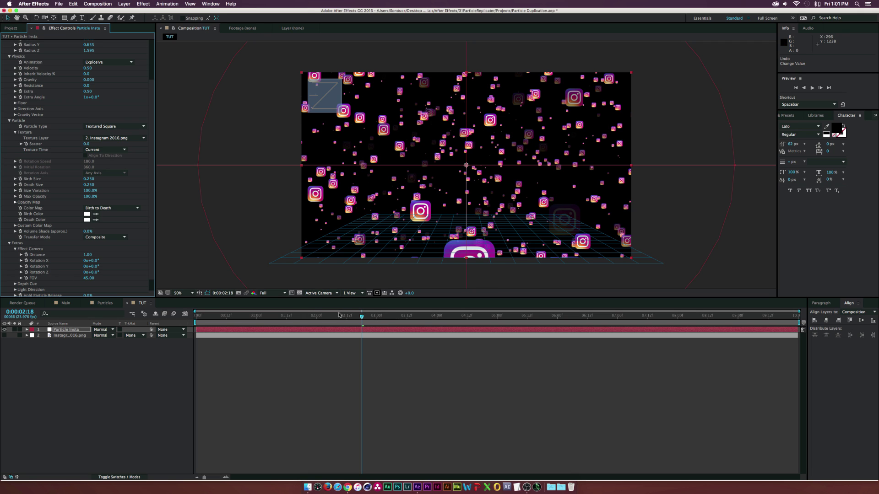
drag(360, 317, 379, 317)
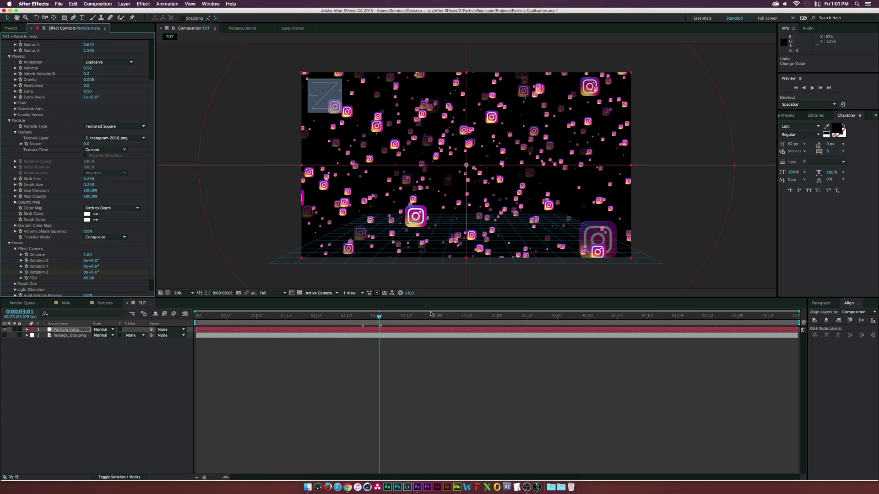
drag(380, 317, 679, 323)
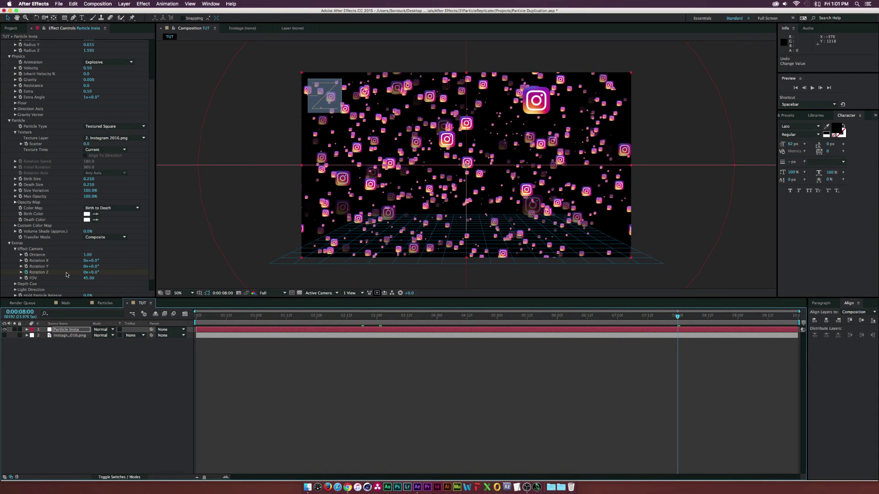
drag(97, 276, 105, 273)
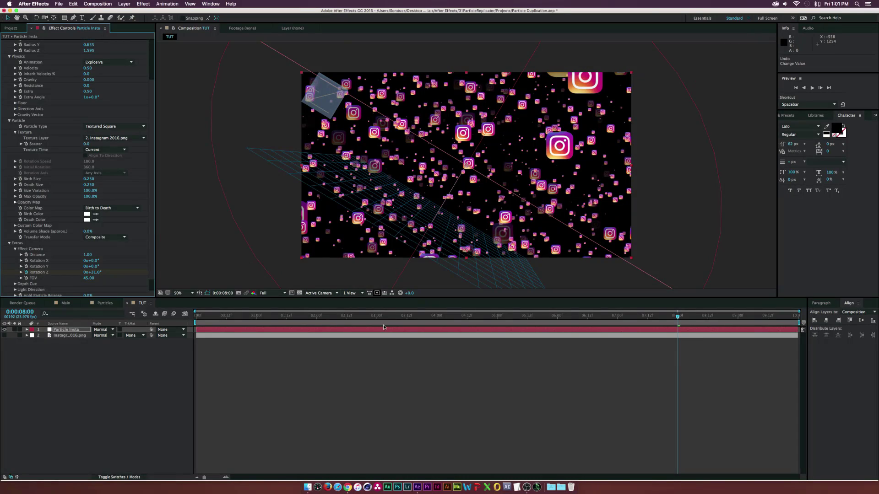
Scrub from 0:00:03:02 to 0:00:05:04 to review the slow camera rotation.
click(384, 320)
drag(385, 321, 497, 326)
click(408, 377)
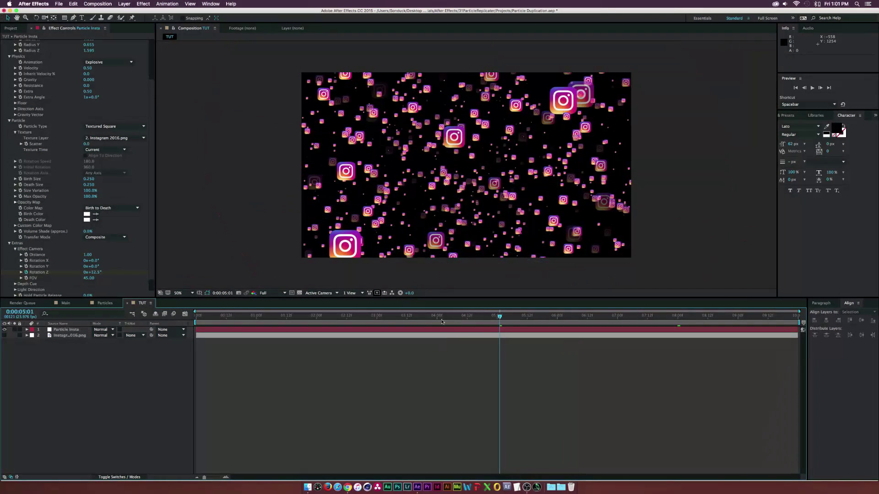
click(402, 317)
drag(402, 317, 635, 324)
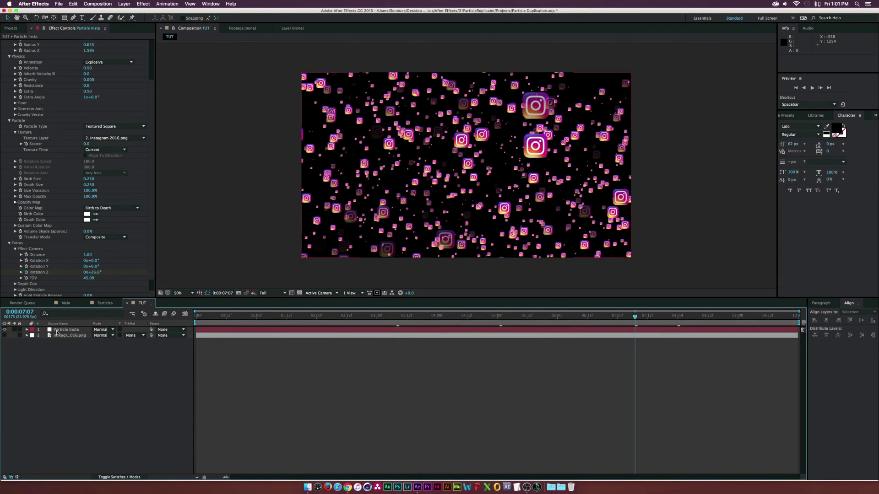
Trim Particle Insta to begin at 3 s, slide it to 0:00, and end the work area at 0:00:04:23.
click(63, 330)
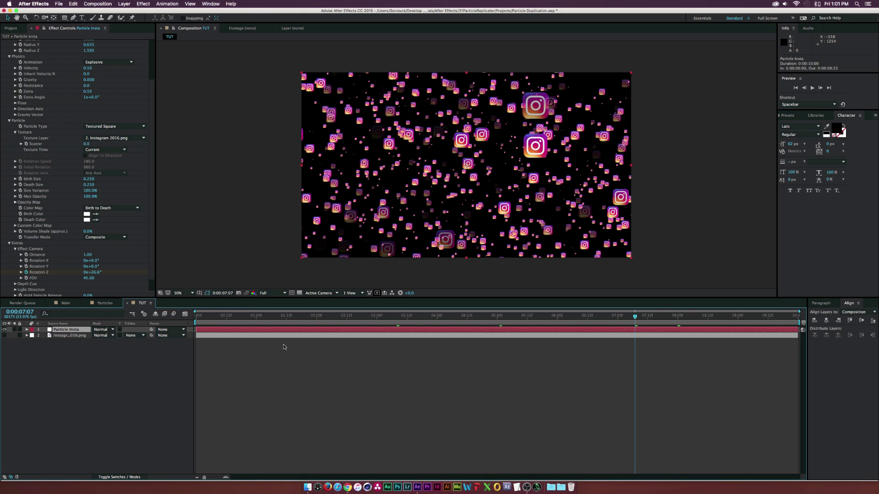
key(u)
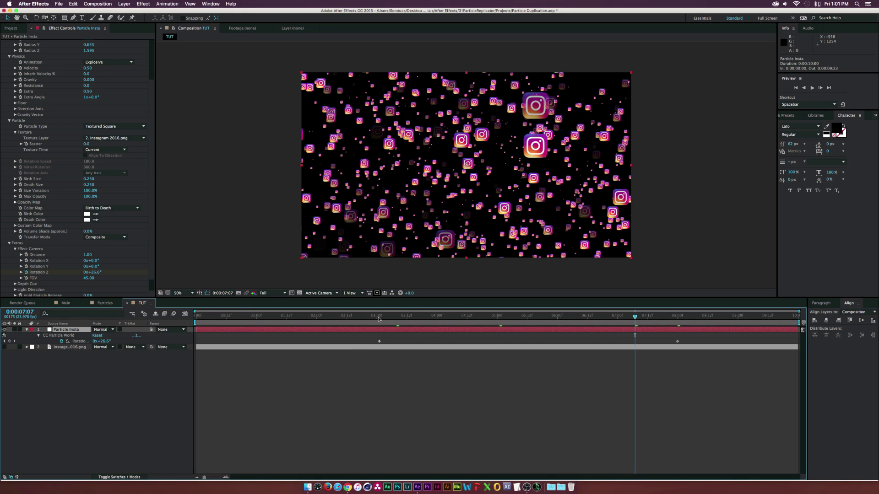
drag(378, 319, 378, 317)
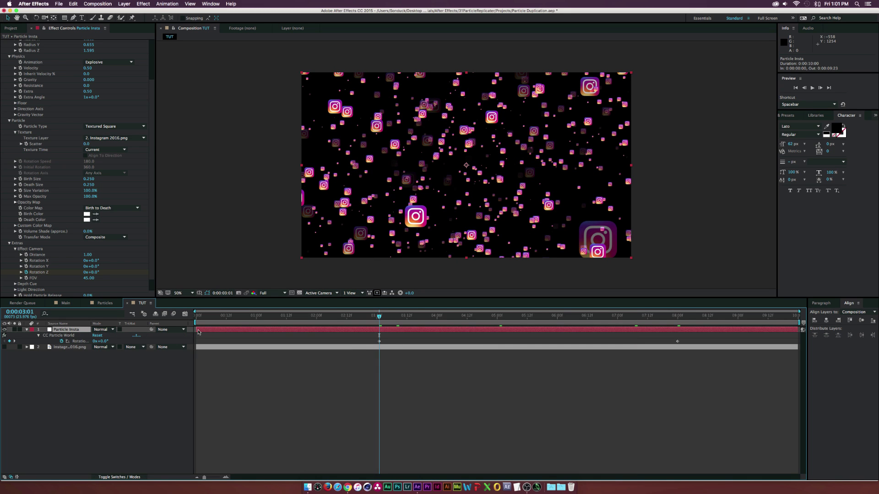
mouse_move(198, 332)
mouse_down()
mouse_move(376, 332)
mouse_move(196, 331)
mouse_up()
drag(379, 316, 495, 318)
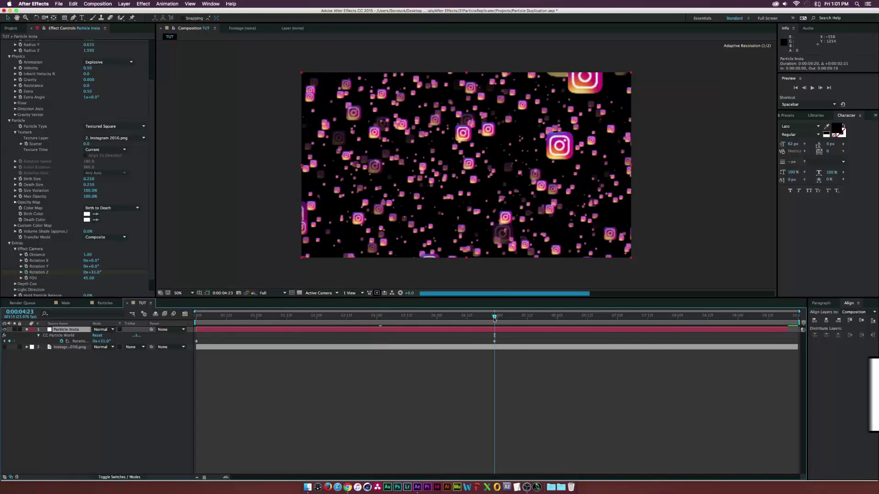
key(n)
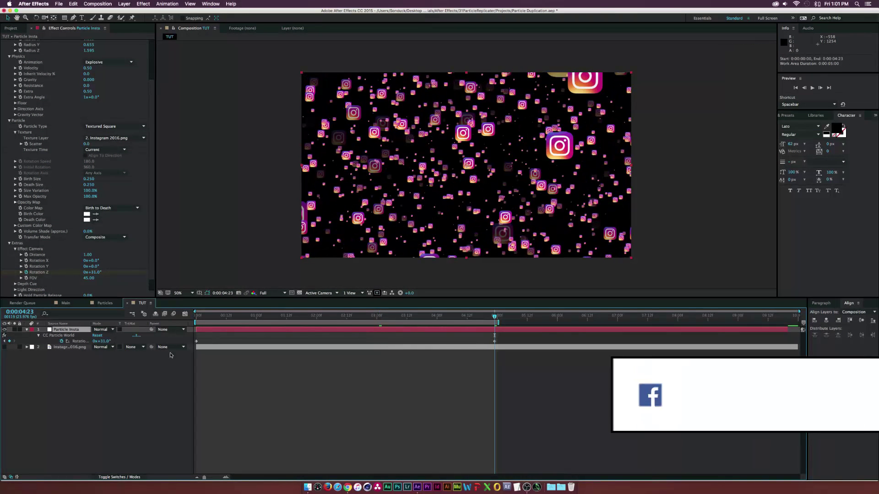
click(246, 318)
click(71, 329)
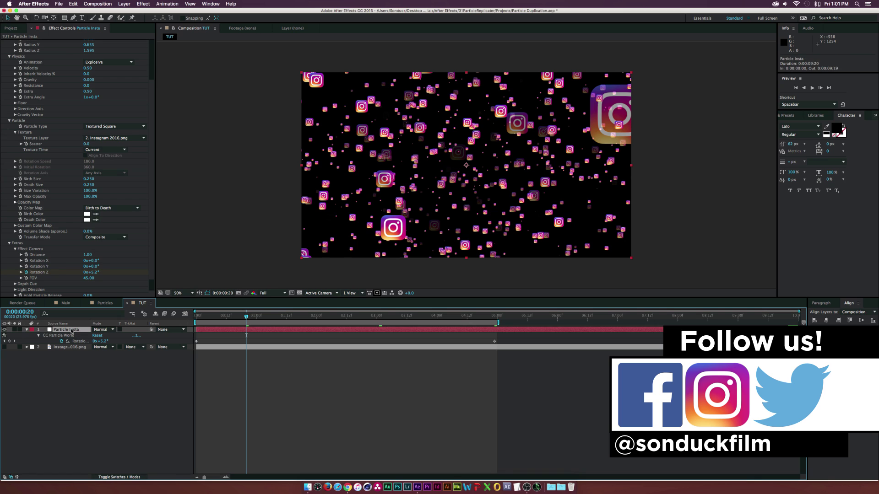
Duplicate the Particle Insta layer with Cmd+D.
key(super+d)
click(71, 4)
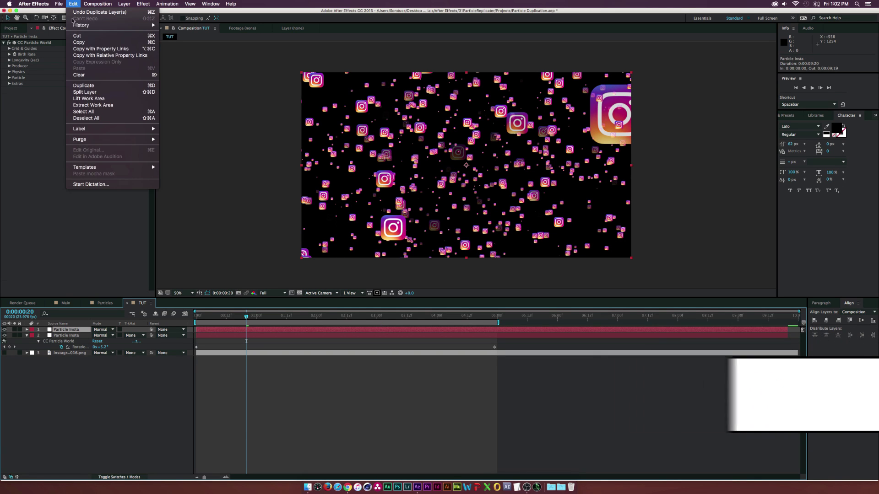
click(16, 44)
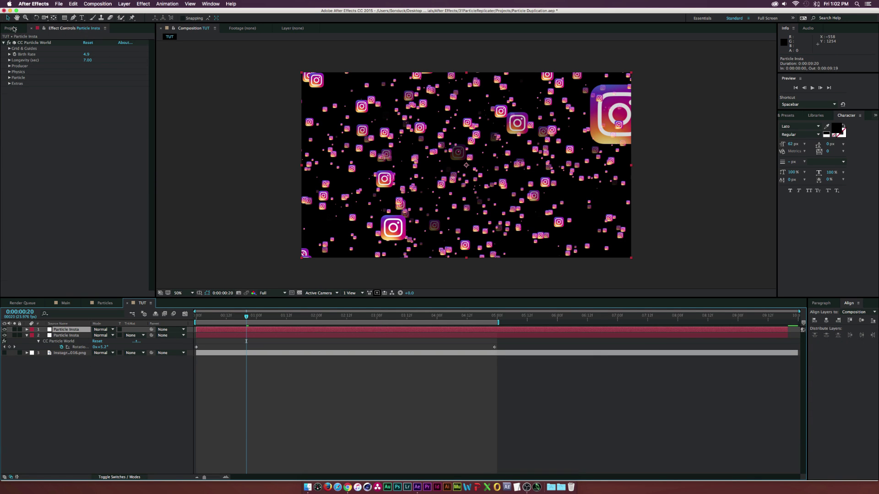
Add Twitter_logo_blue.png from the Project panel as a hidden layer, then select the top Particle Insta.
click(13, 28)
click(12, 84)
click(17, 97)
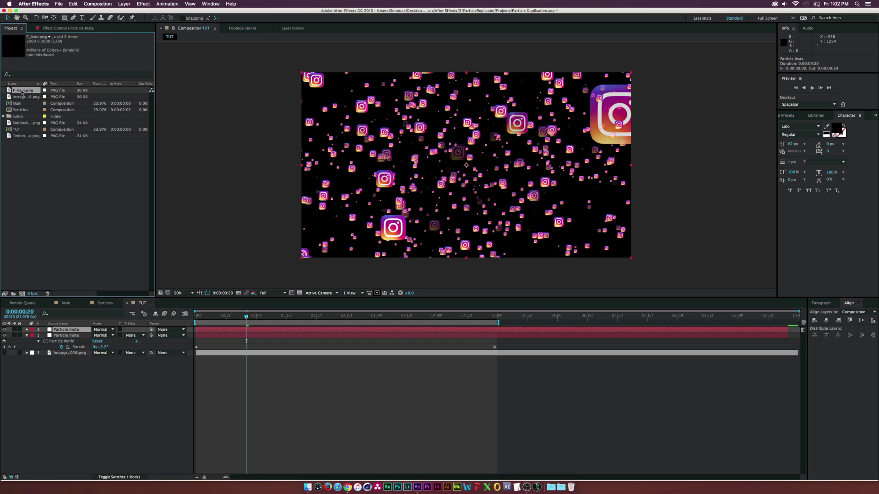
drag(15, 135, 80, 357)
click(4, 353)
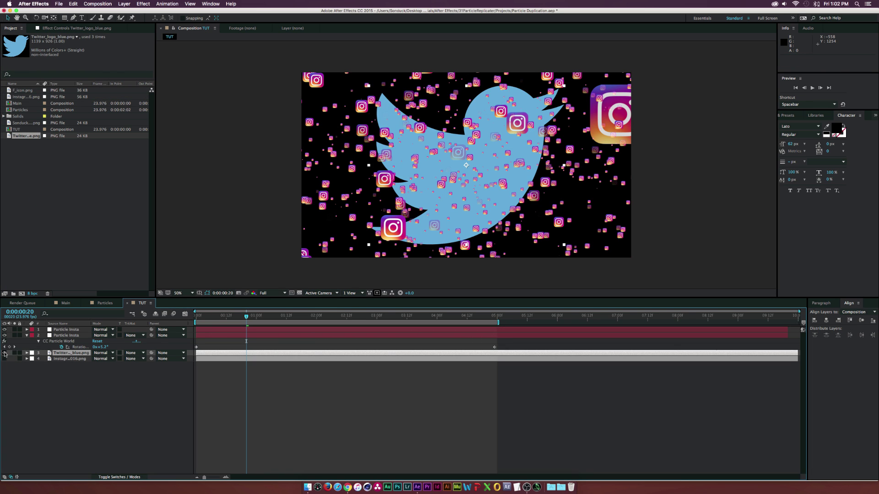
click(64, 329)
click(67, 29)
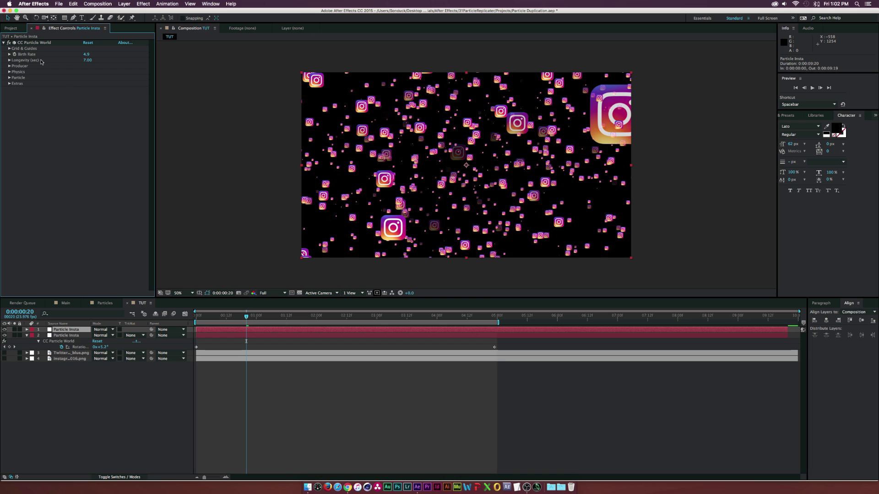
Set the top Particle Insta's Particle > Texture Layer to 3. Twitter_logo_blue.png.
click(10, 78)
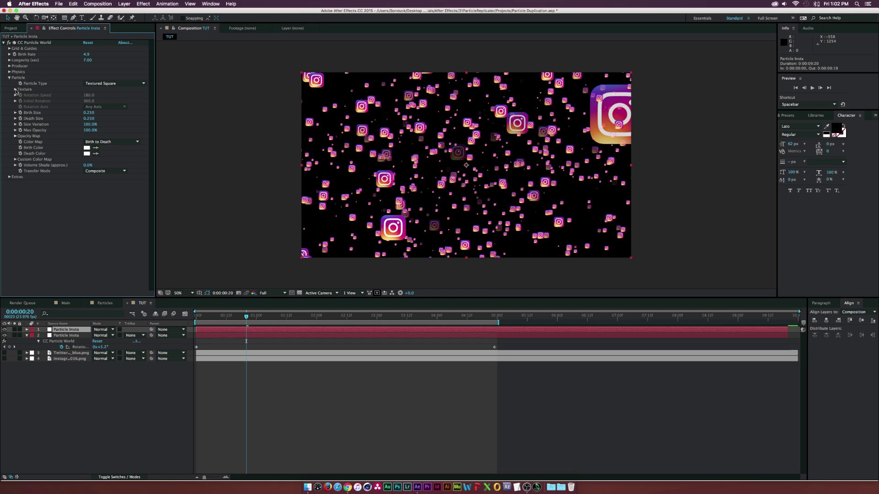
click(15, 90)
click(98, 95)
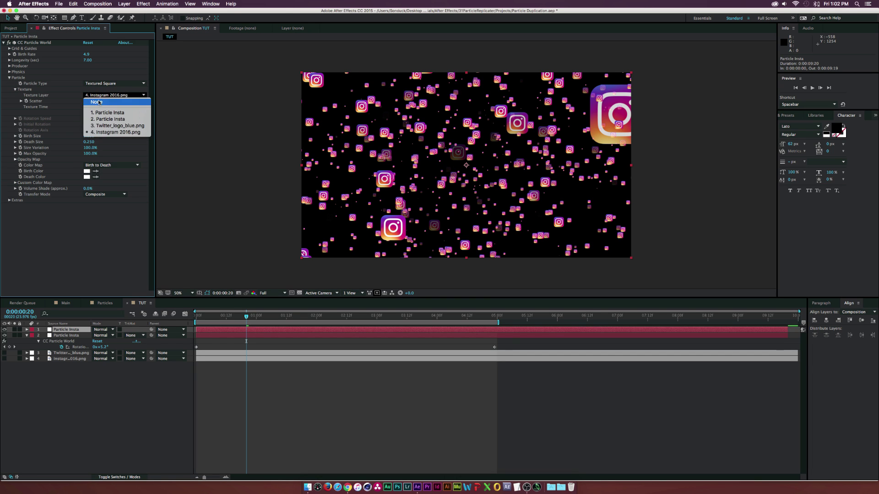
click(114, 126)
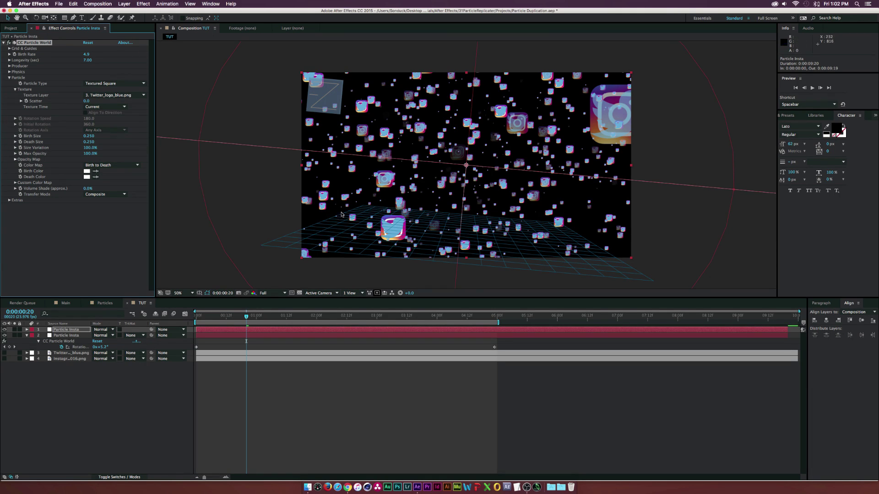
Change the Extras Random Seed and widen the Producer radius to spread and reshuffle the particles.
click(9, 200)
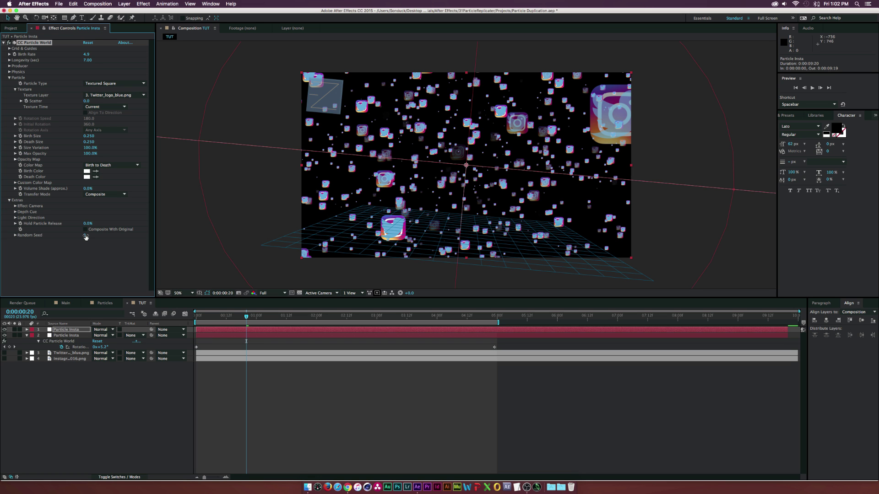
drag(126, 238, 133, 238)
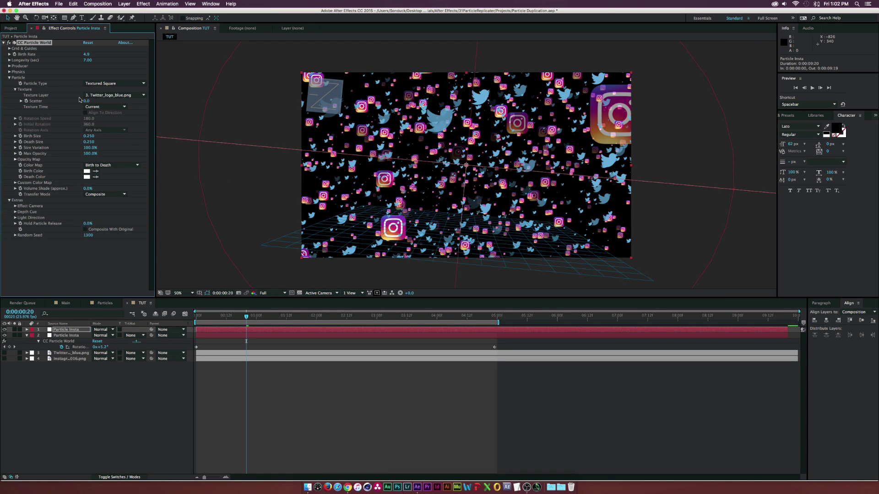
click(10, 66)
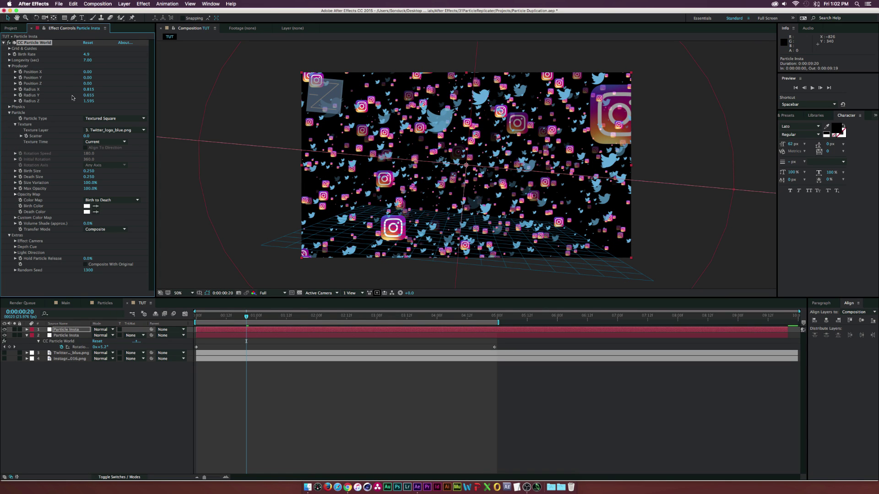
drag(89, 99, 101, 103)
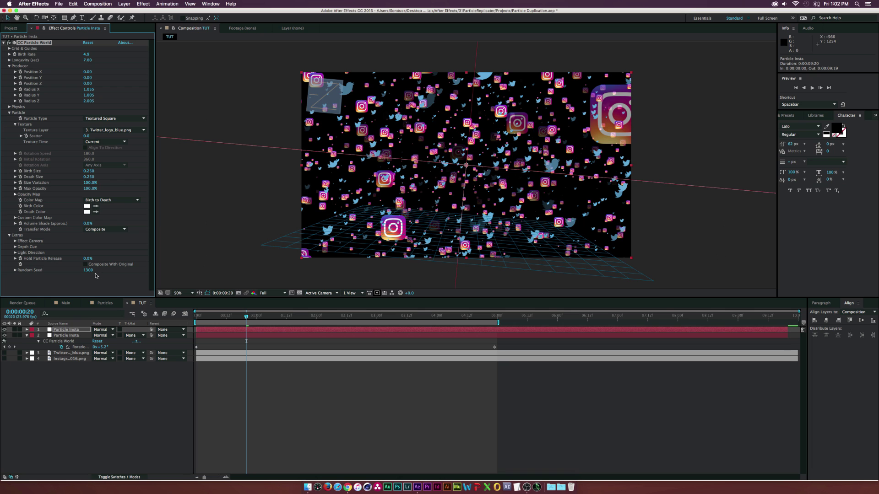
drag(103, 269, 109, 271)
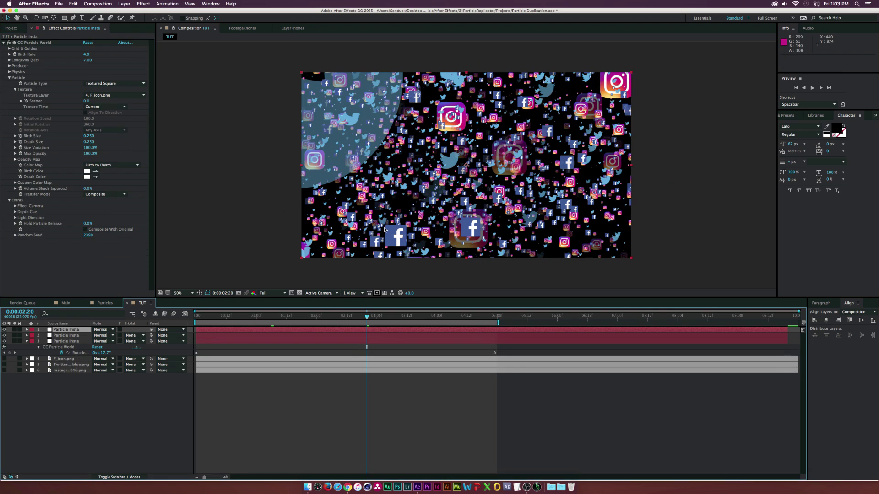
click(9, 71)
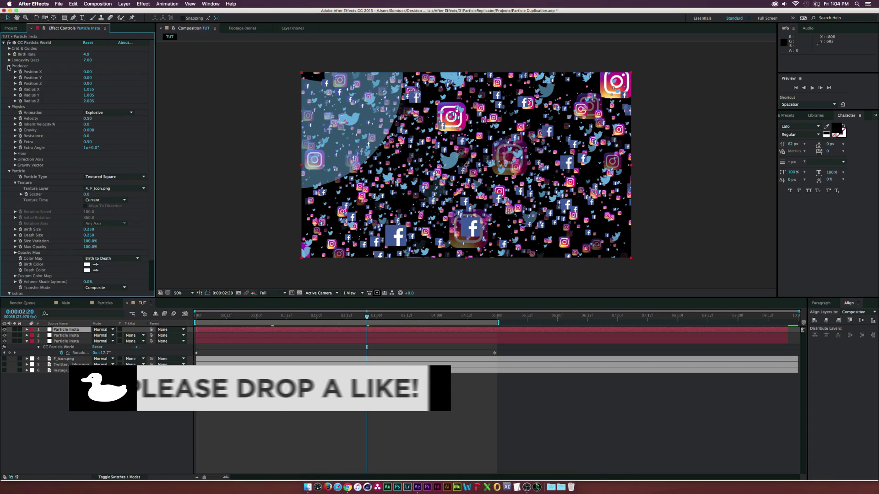
Switch to the Main composition and scrub around 5 seconds to preview the particle cloud and end card.
click(66, 303)
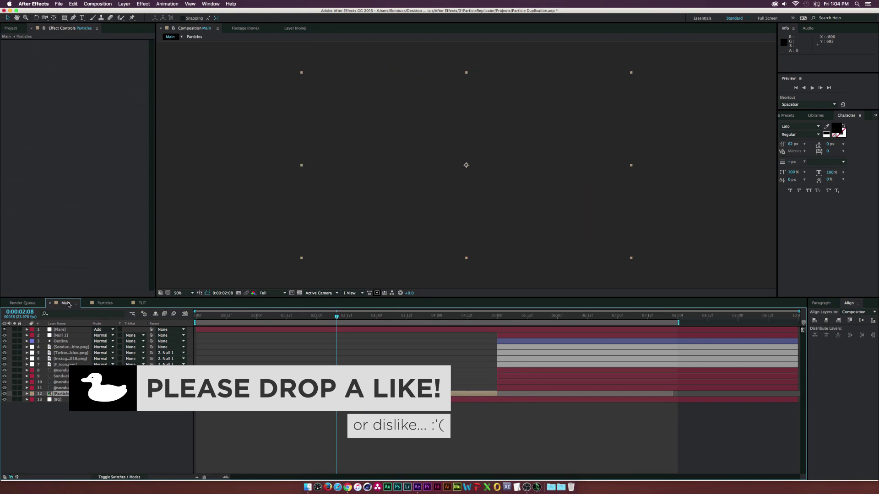
click(553, 316)
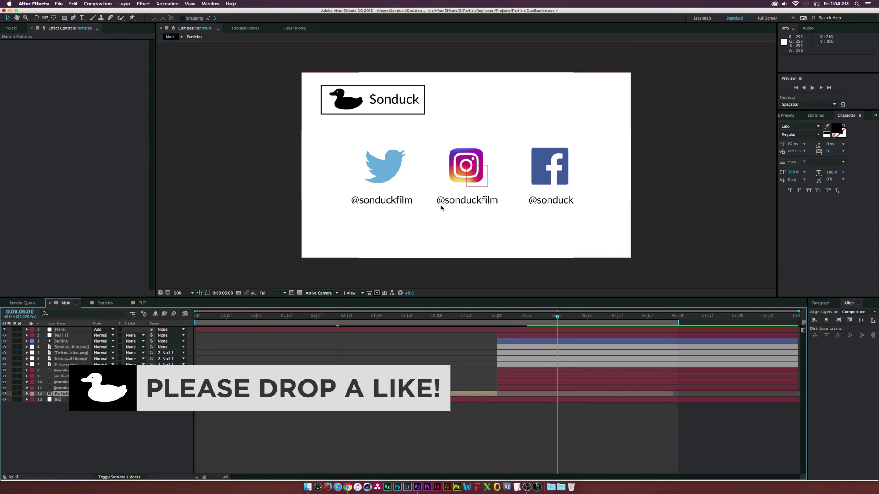
click(512, 316)
drag(513, 316, 545, 317)
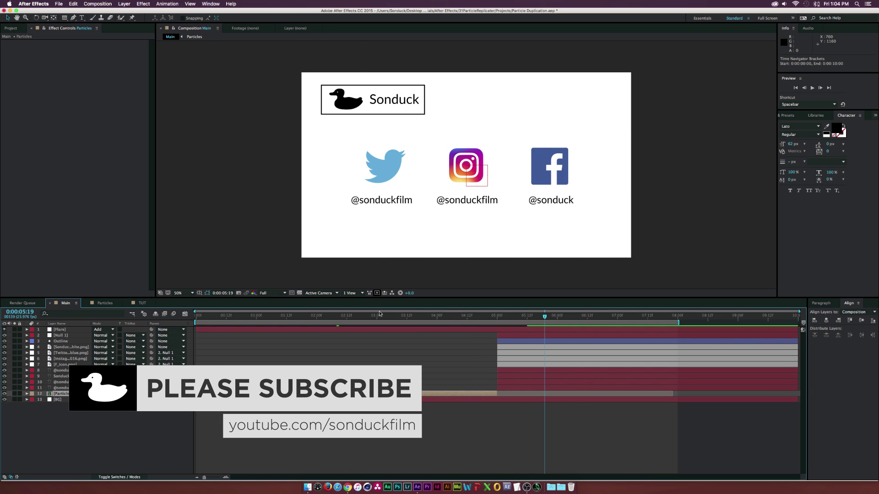
drag(372, 317, 468, 313)
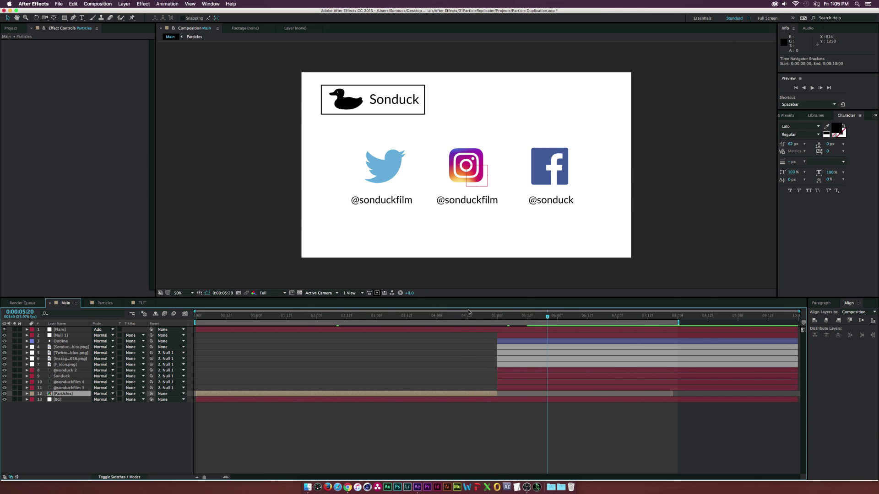